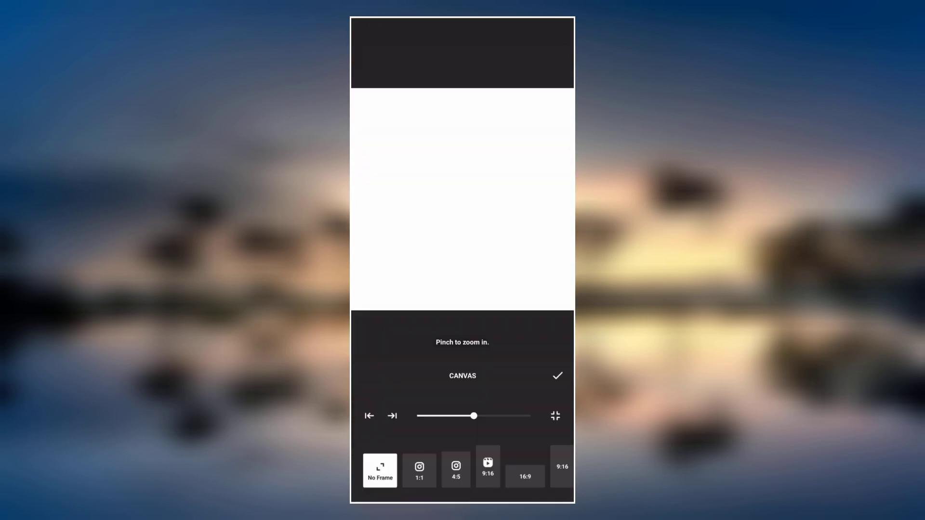
Step: Switch the canvas to a 16:9 landscape frame and bring up the background colours
{"action": "left_click", "coordinate": [526, 477]}
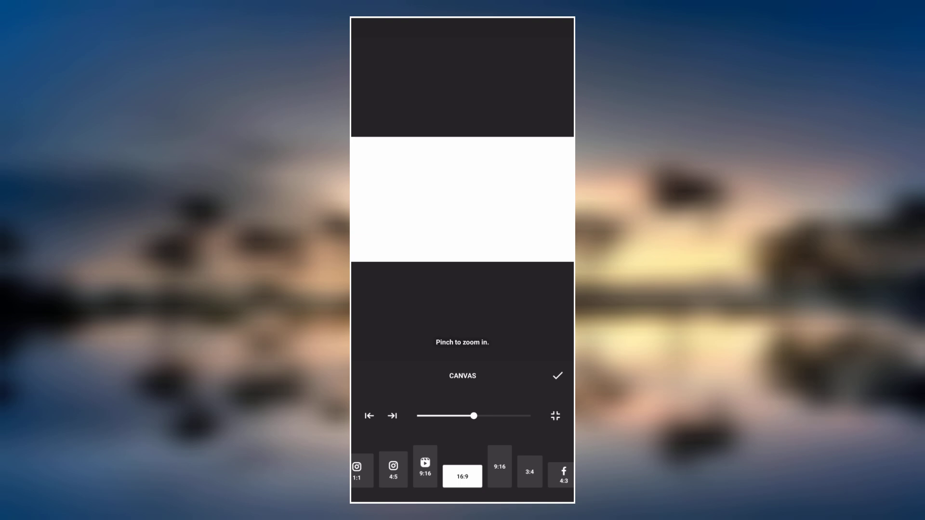
{"action": "left_click", "coordinate": [556, 376]}
{"action": "left_click", "coordinate": [505, 483]}
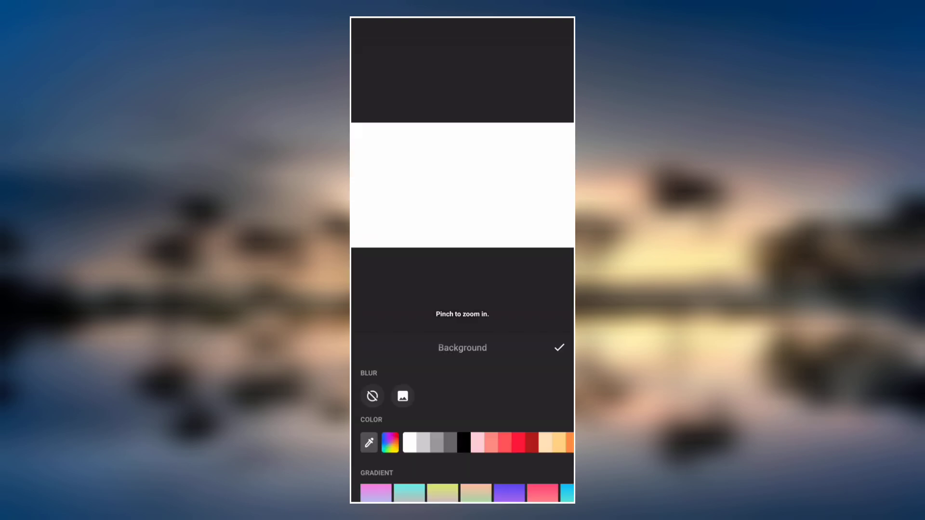
Step: Make the background black and add the word SCROLLING in the DAY DREAMING font
{"action": "left_click", "coordinate": [463, 442]}
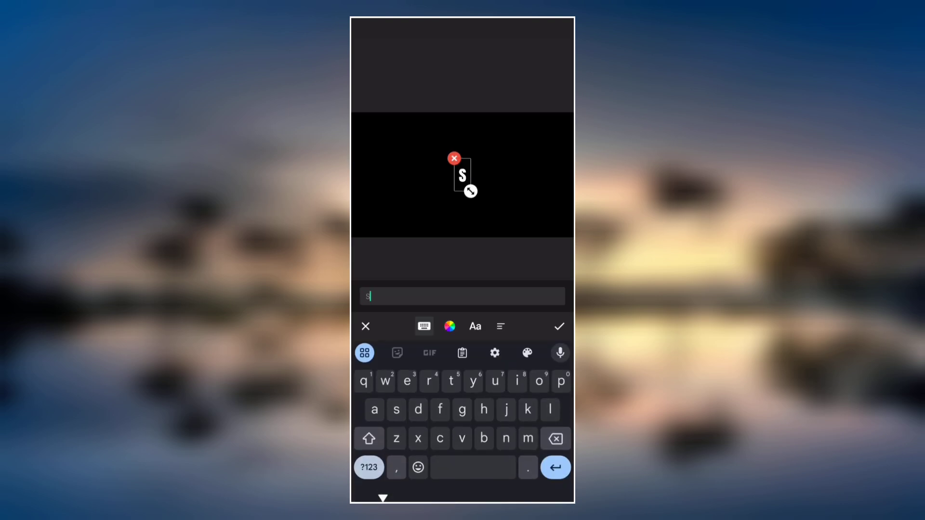
{"action": "key", "text": "shift"}
{"action": "type", "text": "CR"}
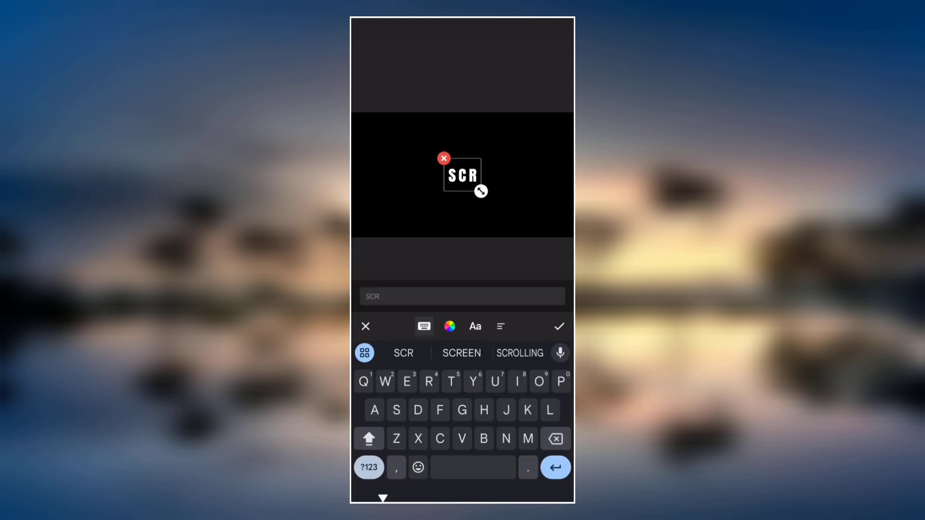
{"action": "left_click", "coordinate": [519, 352]}
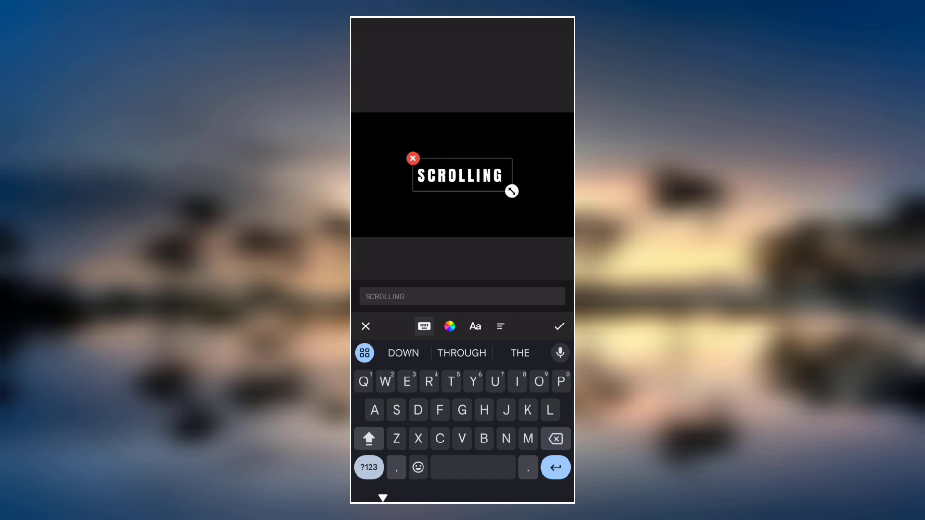
{"action": "left_click", "coordinate": [475, 326]}
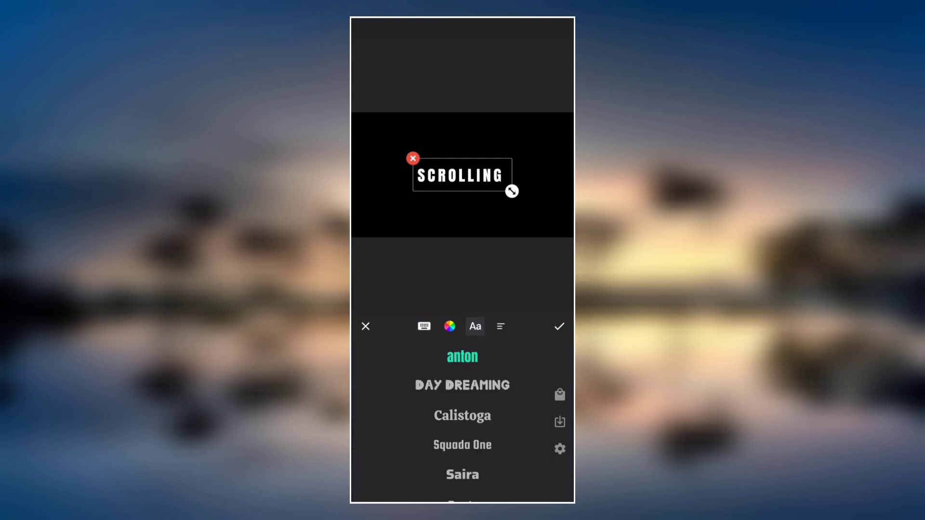
{"action": "left_click", "coordinate": [462, 385]}
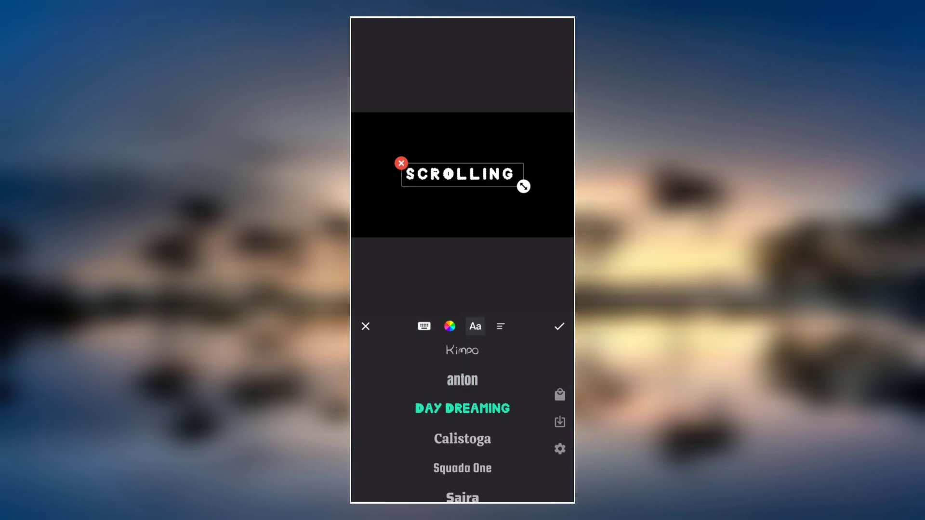
Step: Enlarge the SCROLLING text and move it up toward the top of the frame
{"action": "left_click_drag", "start_coordinate": [523, 187], "coordinate": [548, 192]}
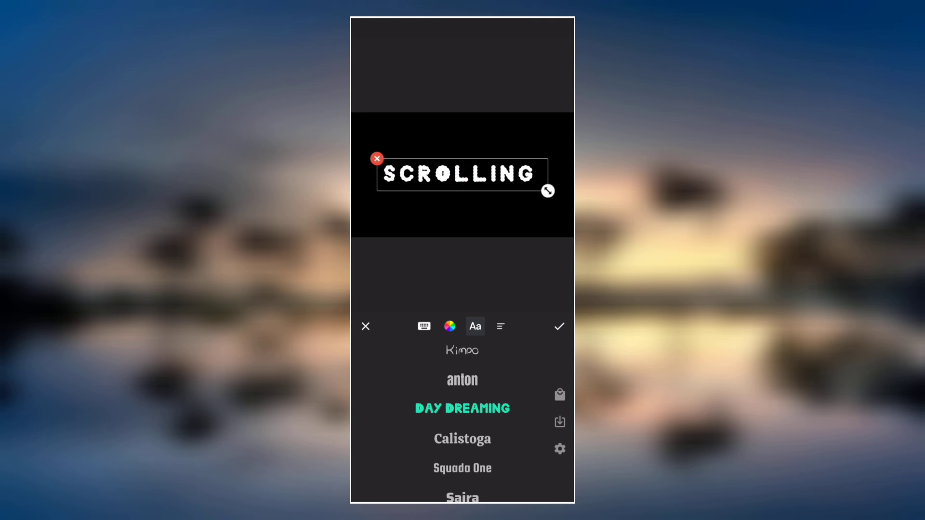
{"action": "left_click_drag", "start_coordinate": [459, 173], "coordinate": [459, 131]}
Step: Copy the word SCROLLING and paste it repeatedly so the text holds several copies
{"action": "left_click", "coordinate": [425, 326]}
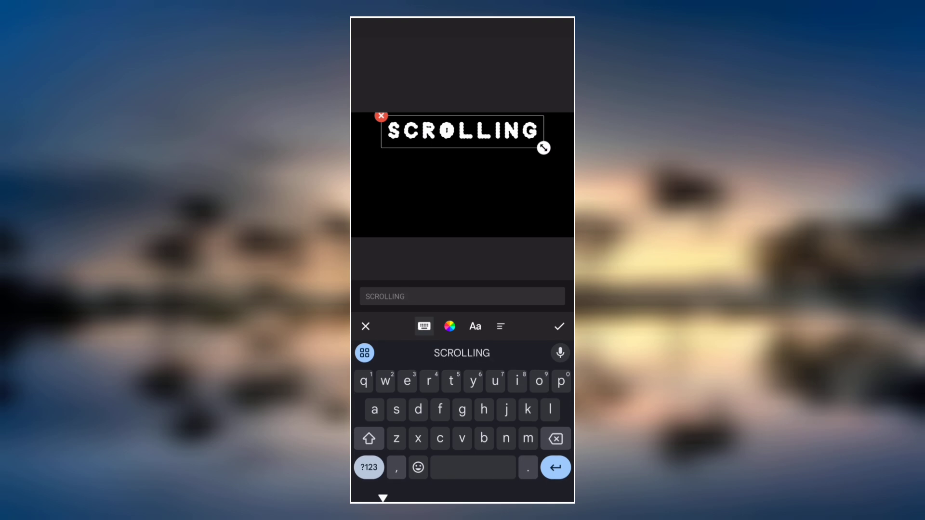
{"action": "double_click", "coordinate": [395, 296]}
{"action": "left_click", "coordinate": [448, 296]}
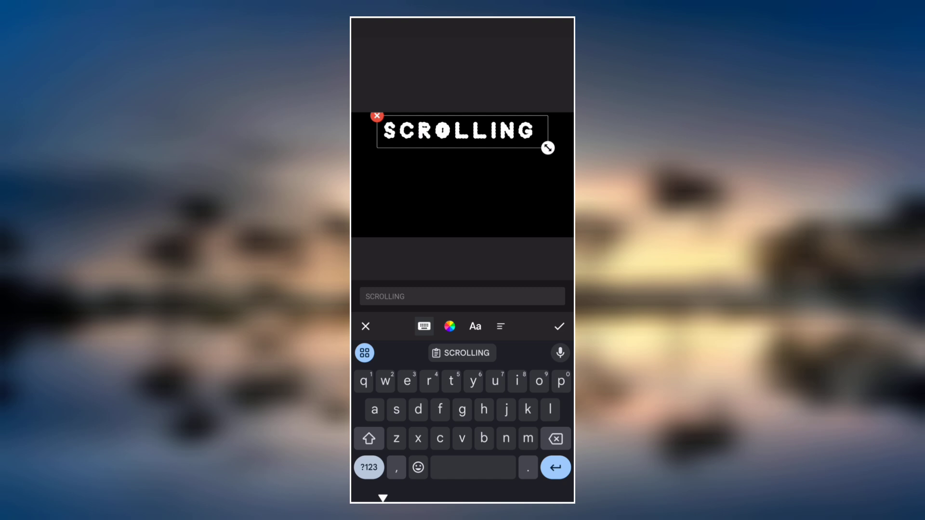
{"action": "left_click", "coordinate": [462, 352]}
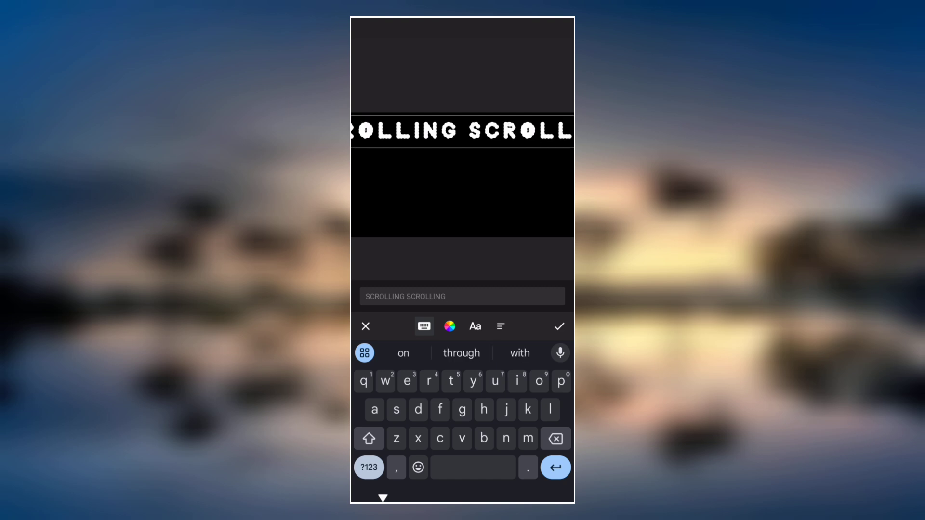
{"action": "left_click", "coordinate": [446, 296]}
{"action": "left_click", "coordinate": [491, 260]}
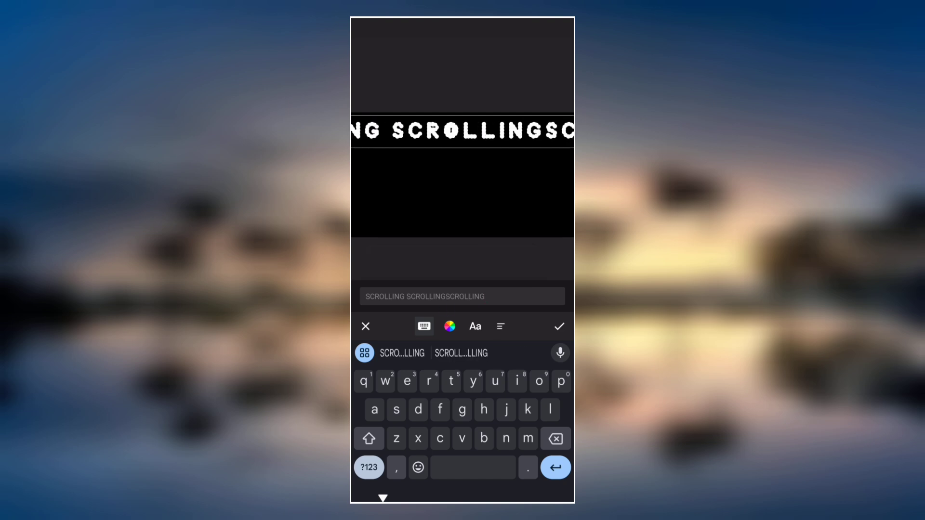
{"action": "left_click", "coordinate": [406, 297]}
Step: Break the copies onto separate lines, trim a stray space and paste a fourth SCROLLING line
{"action": "key", "text": "Return"}
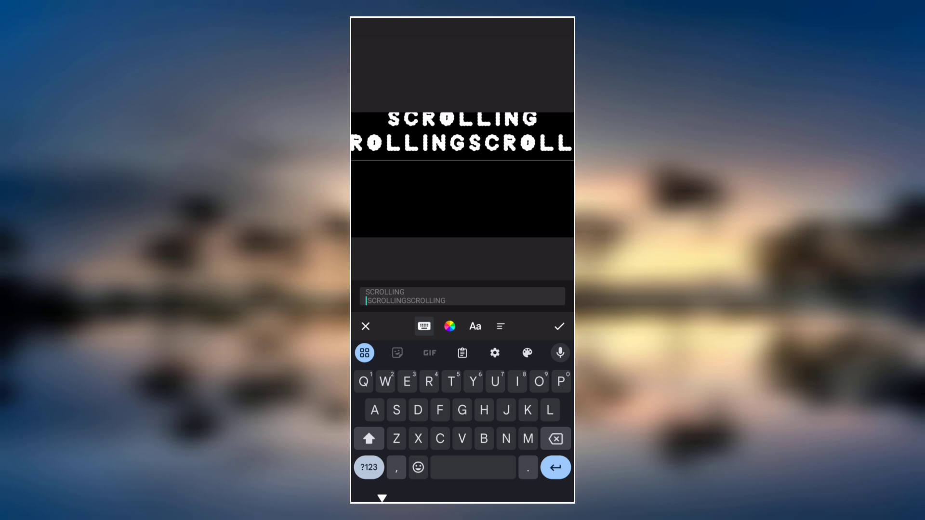
{"action": "left_click", "coordinate": [406, 301]}
{"action": "key", "text": "Return"}
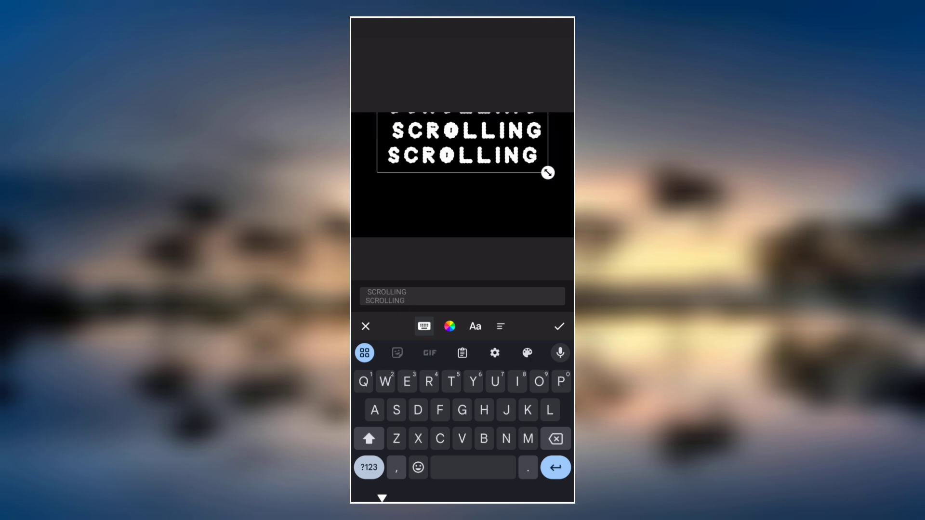
{"action": "left_click", "coordinate": [367, 297]}
{"action": "key", "text": "BackSpace"}
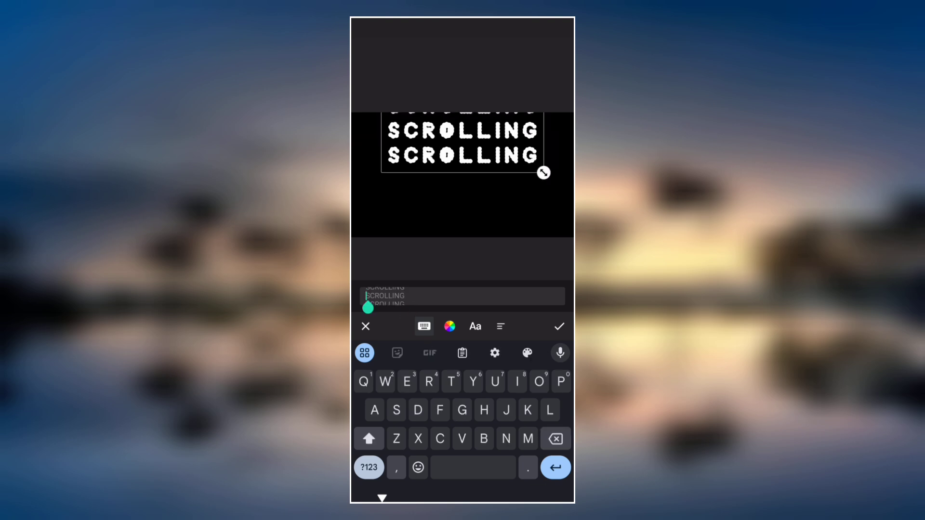
{"action": "left_click", "coordinate": [405, 303]}
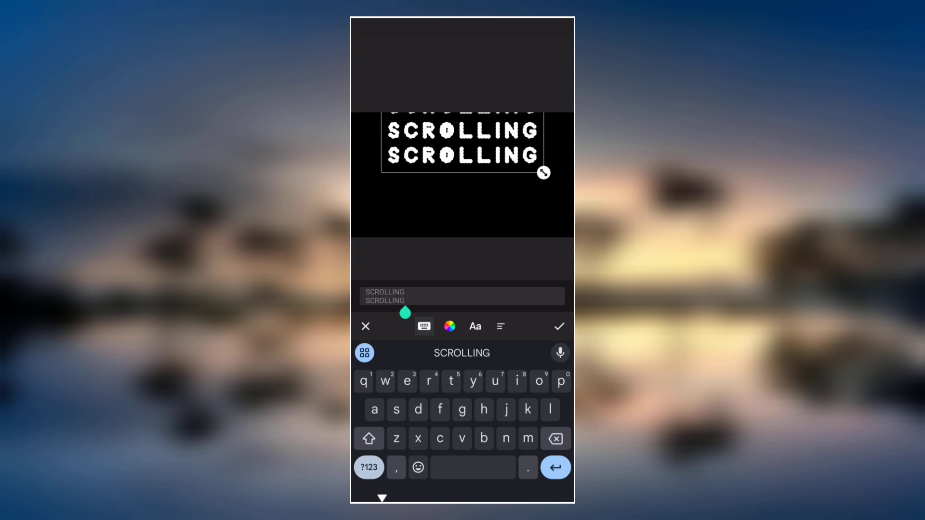
{"action": "key", "text": "Return"}
{"action": "left_click", "coordinate": [462, 353]}
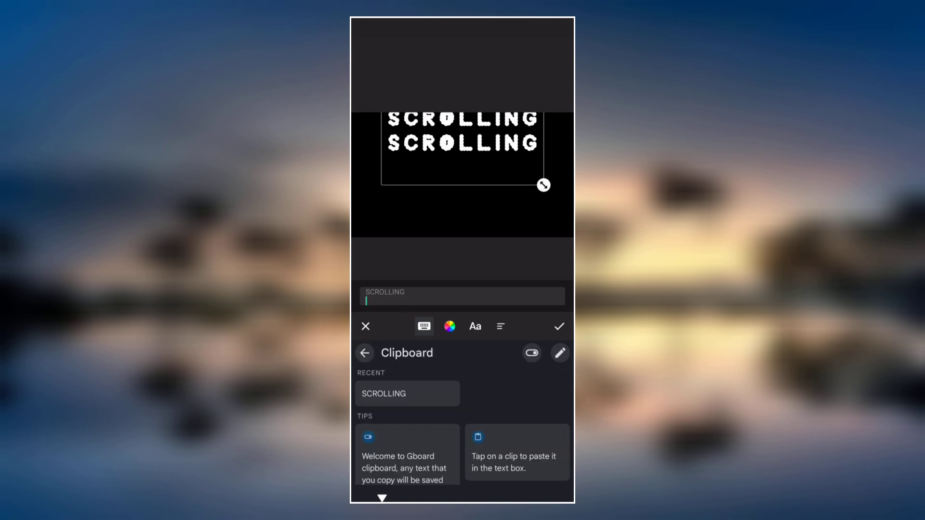
{"action": "left_click", "coordinate": [407, 393]}
Step: Confirm the four-line text and nudge it to sit centred on the black frame
{"action": "left_click", "coordinate": [559, 326]}
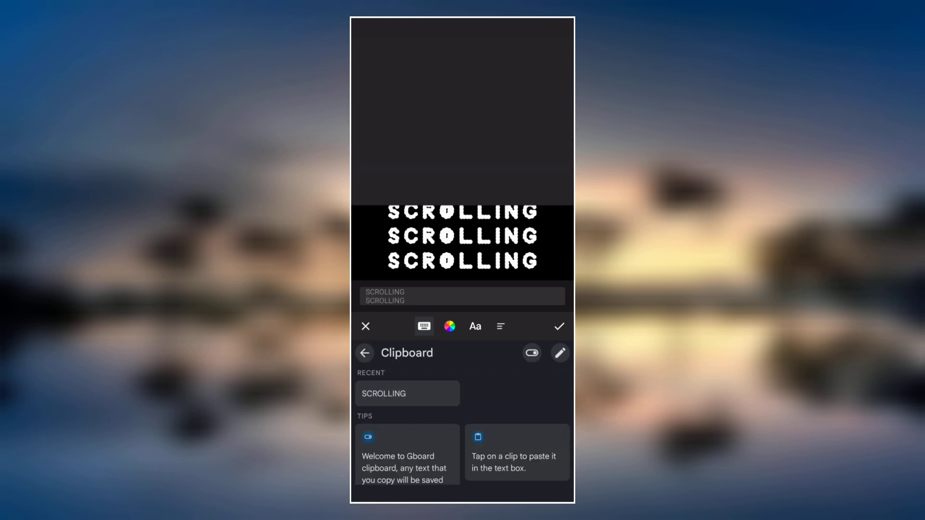
{"action": "left_click_drag", "start_coordinate": [463, 264], "coordinate": [463, 267]}
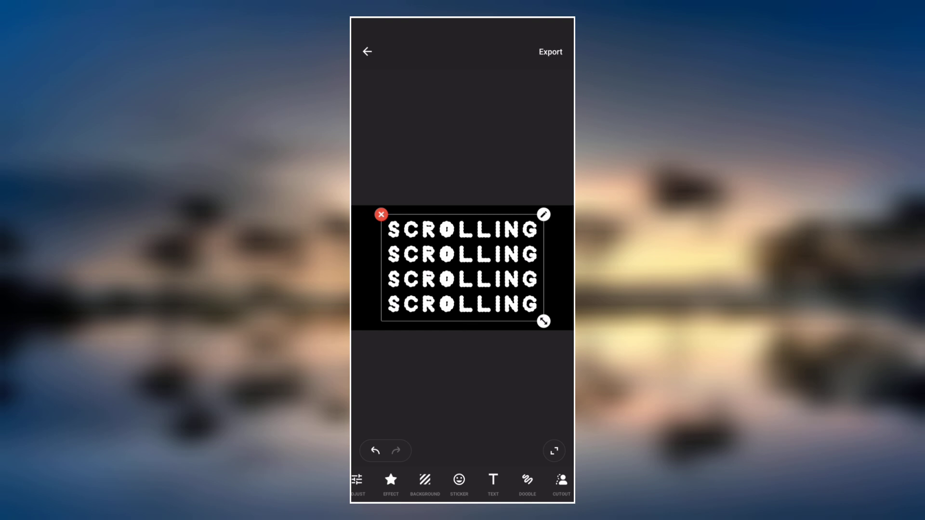
Step: Export the four-line SCROLLING image, then return from the Saved screen to the editor
{"action": "left_click", "coordinate": [550, 51]}
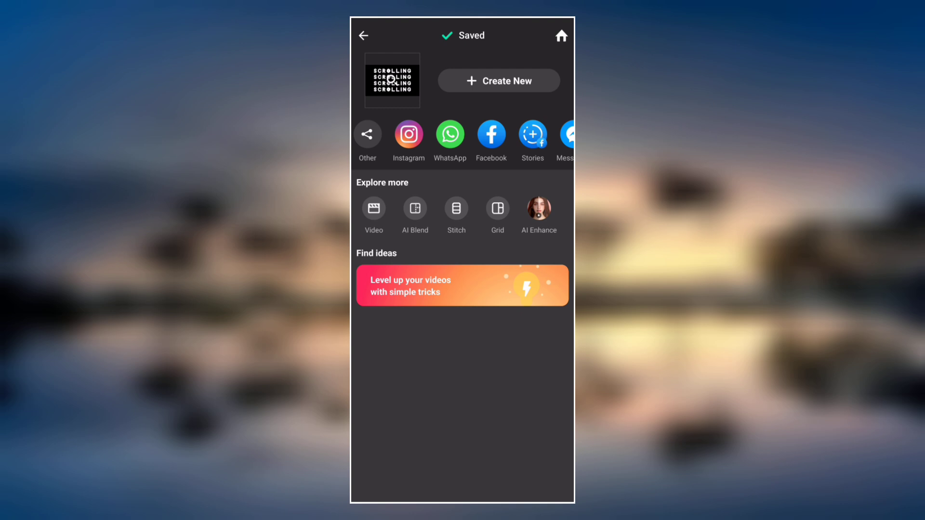
{"action": "left_click", "coordinate": [364, 35]}
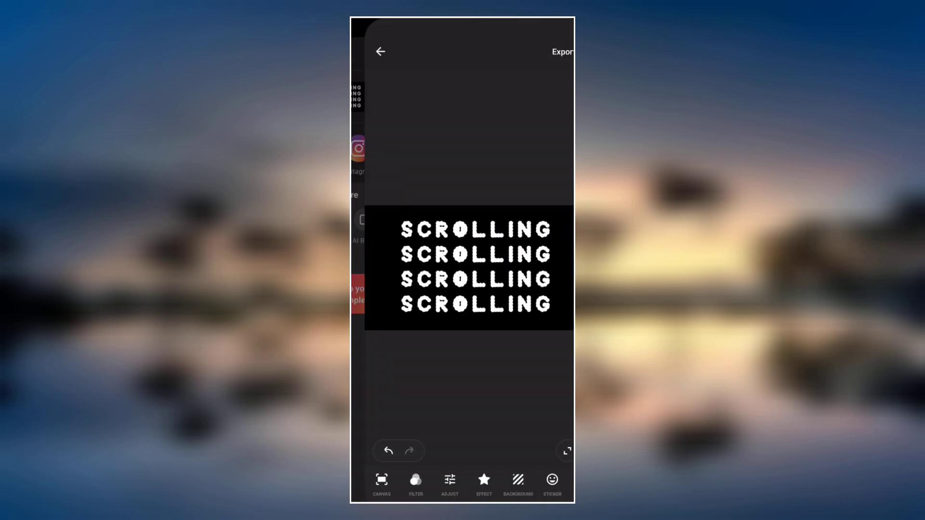
Step: Give the SCROLLING text a thin red outline from the text border colour settings
{"action": "left_click", "coordinate": [544, 215]}
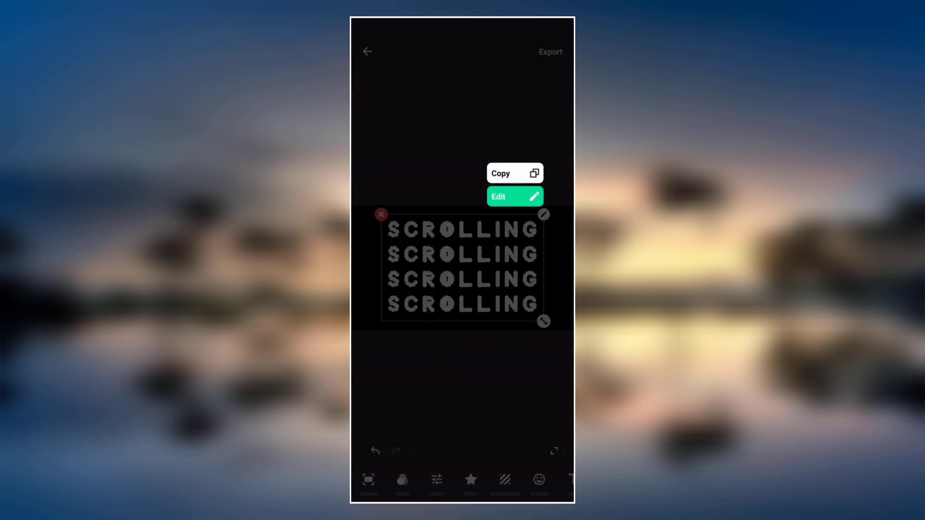
{"action": "left_click", "coordinate": [514, 196]}
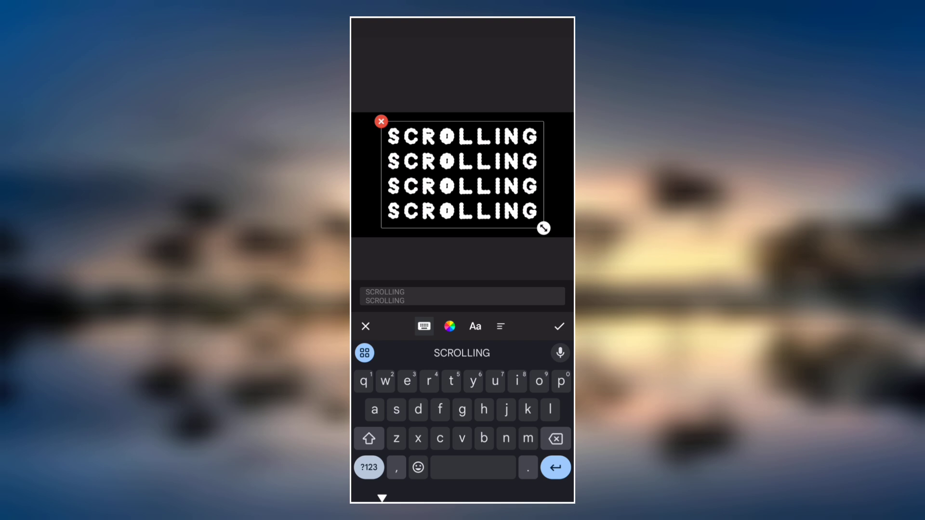
{"action": "left_click", "coordinate": [450, 326]}
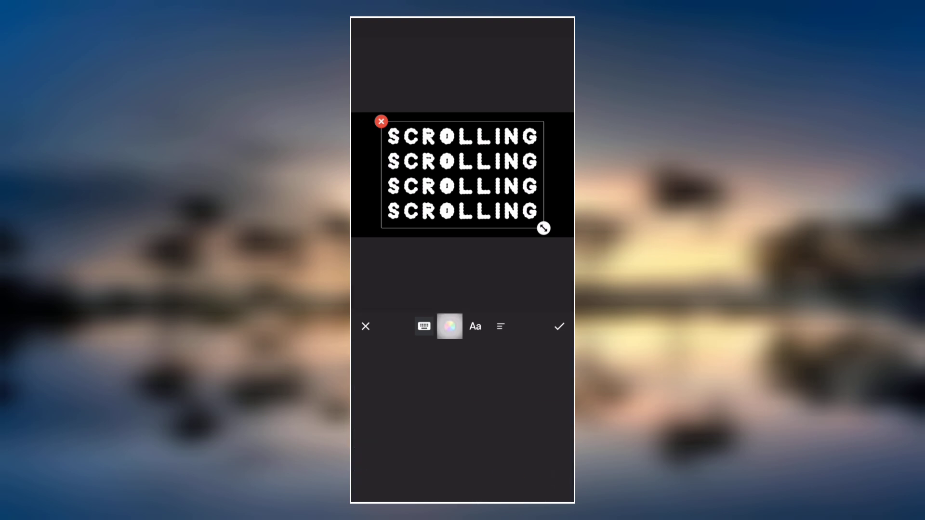
{"action": "left_click", "coordinate": [394, 355]}
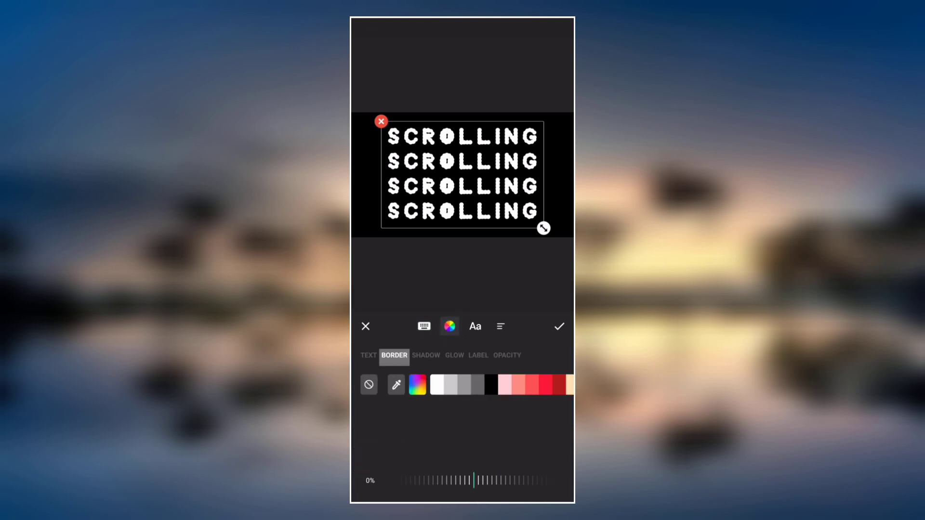
{"action": "left_click", "coordinate": [546, 385]}
{"action": "left_click_drag", "start_coordinate": [473, 480], "coordinate": [507, 480]}
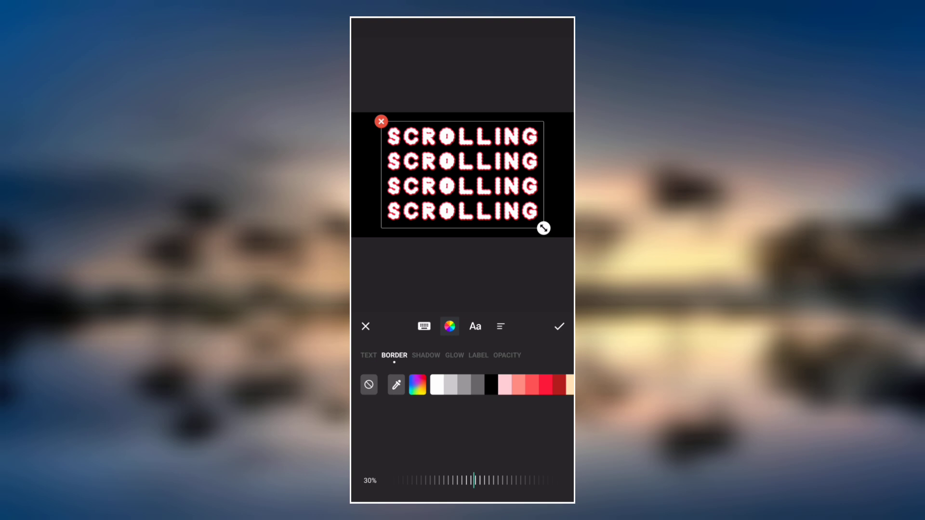
Step: Confirm the red-outlined text and export it as a second image
{"action": "left_click", "coordinate": [558, 326]}
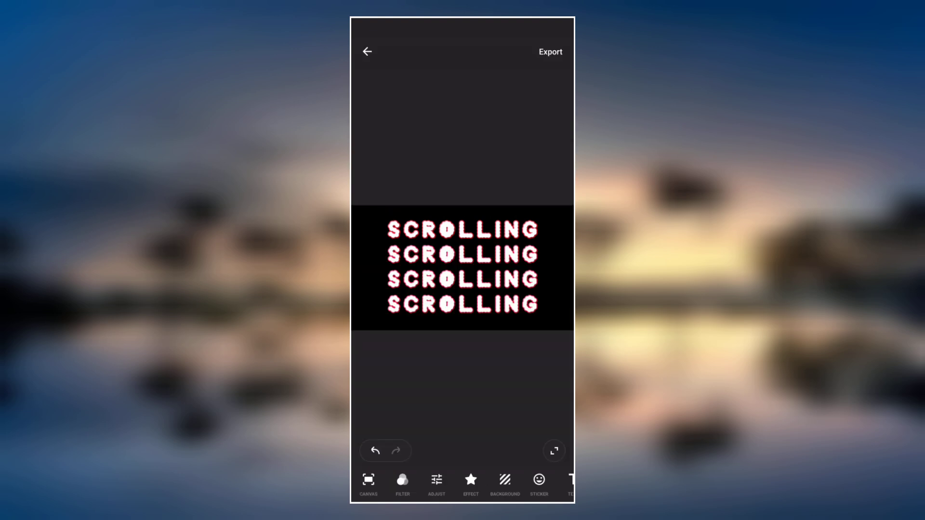
{"action": "left_click", "coordinate": [551, 53]}
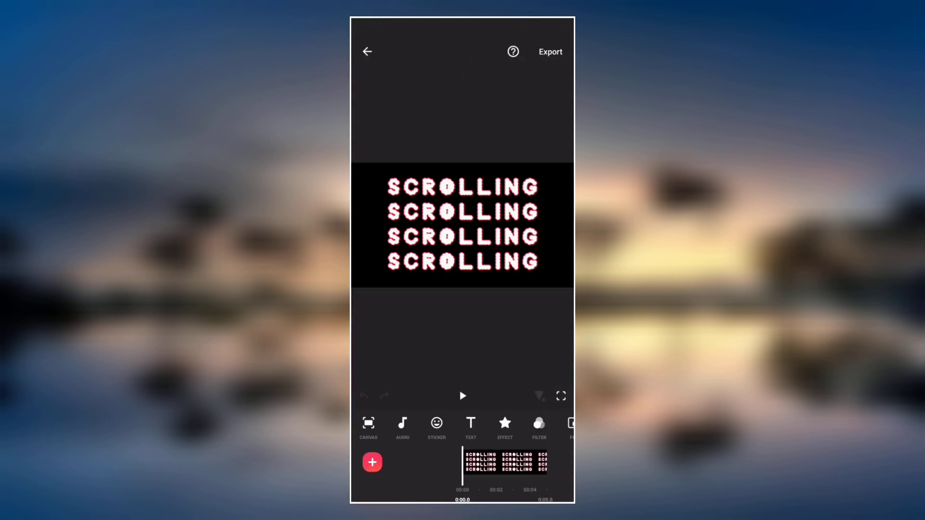
{"action": "left_click_drag", "start_coordinate": [504, 423], "coordinate": [456, 422]}
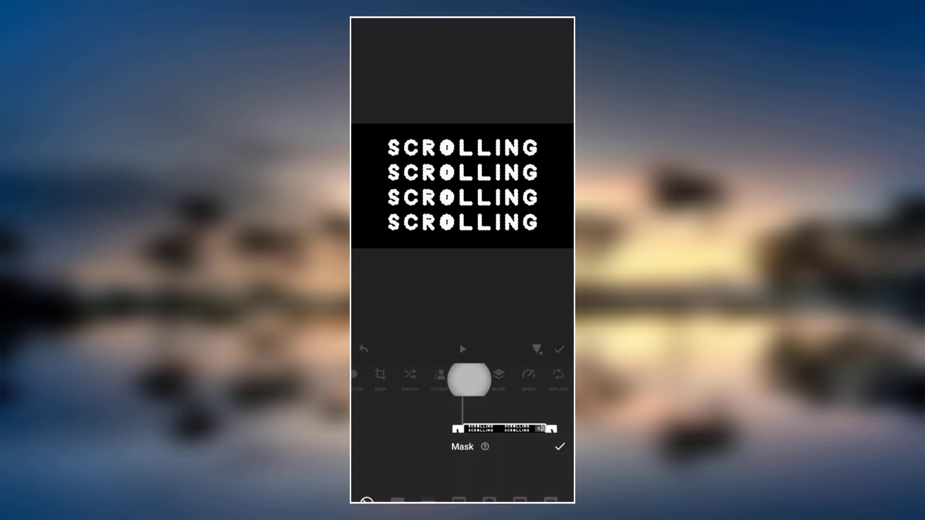
Step: Apply a horizontal band mask to the white overlay and narrow it to the top row only
{"action": "left_click", "coordinate": [428, 425]}
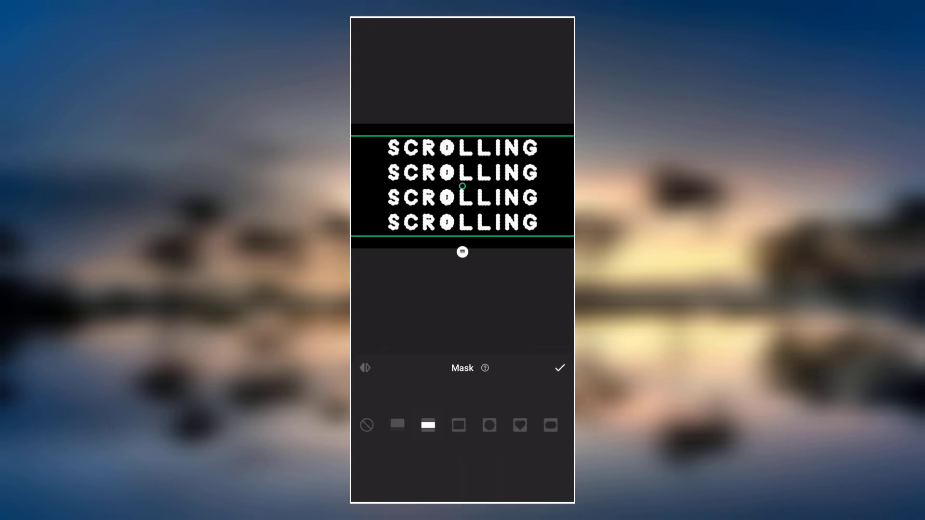
{"action": "left_click_drag", "start_coordinate": [462, 252], "coordinate": [465, 174]}
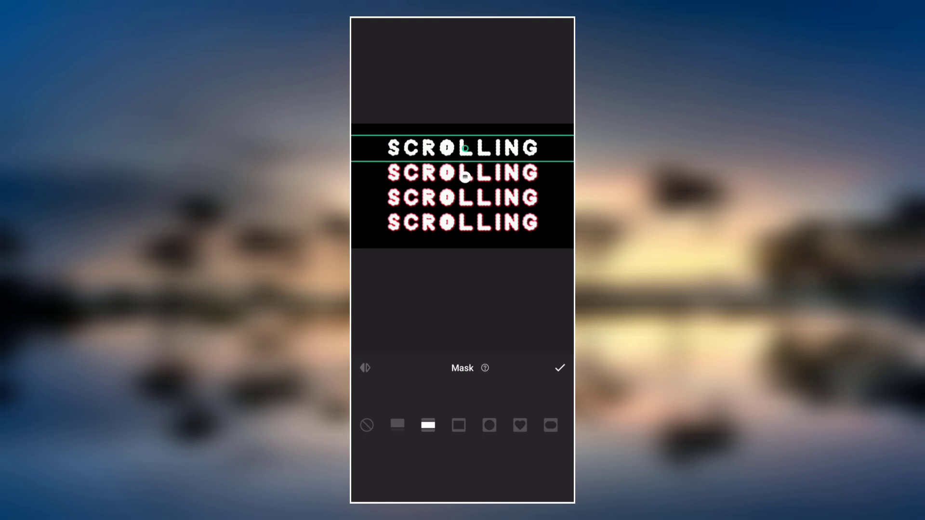
Step: Close the mask, then split the white overlay clip at about 2.5 s and 3.4 s
{"action": "left_click", "coordinate": [559, 368]}
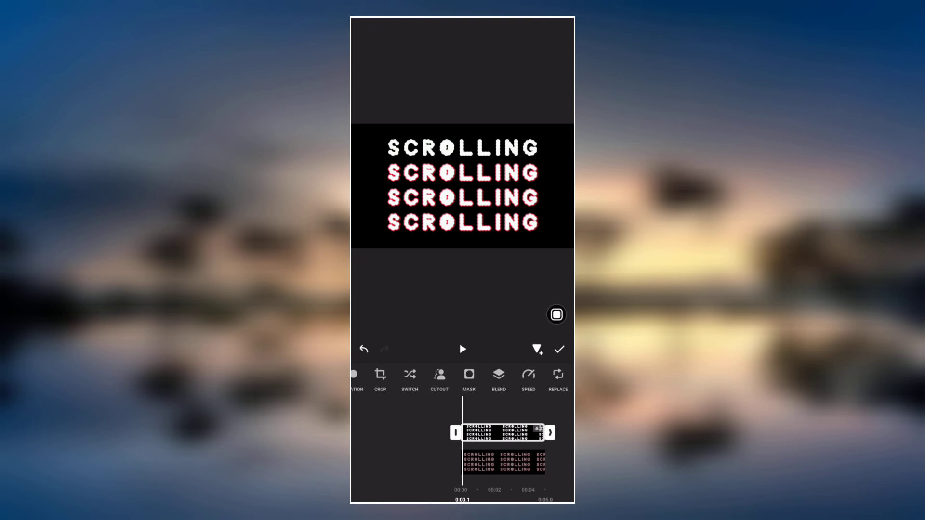
{"action": "left_click_drag", "start_coordinate": [506, 448], "coordinate": [493, 448]}
{"action": "scroll", "coordinate": [462, 380], "scroll_direction": "left", "scroll_amount": 5}
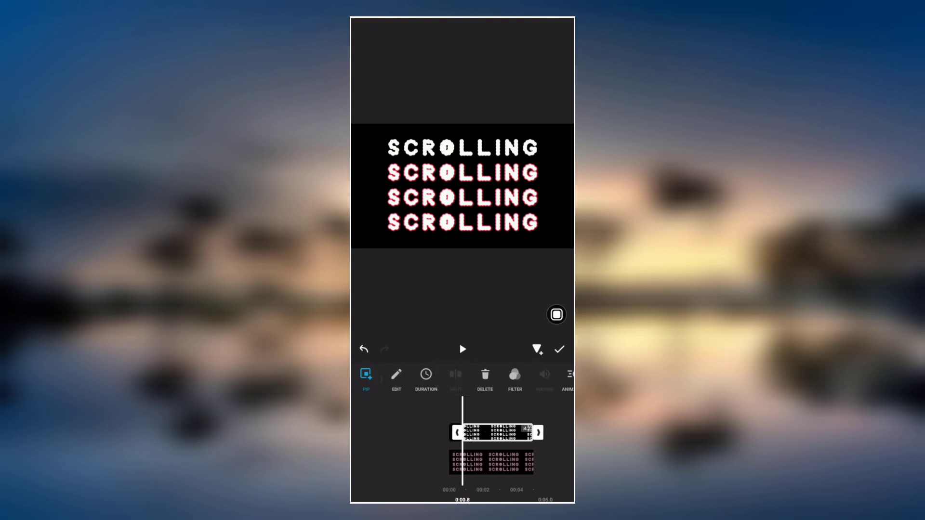
{"action": "left_click_drag", "start_coordinate": [492, 448], "coordinate": [480, 448]}
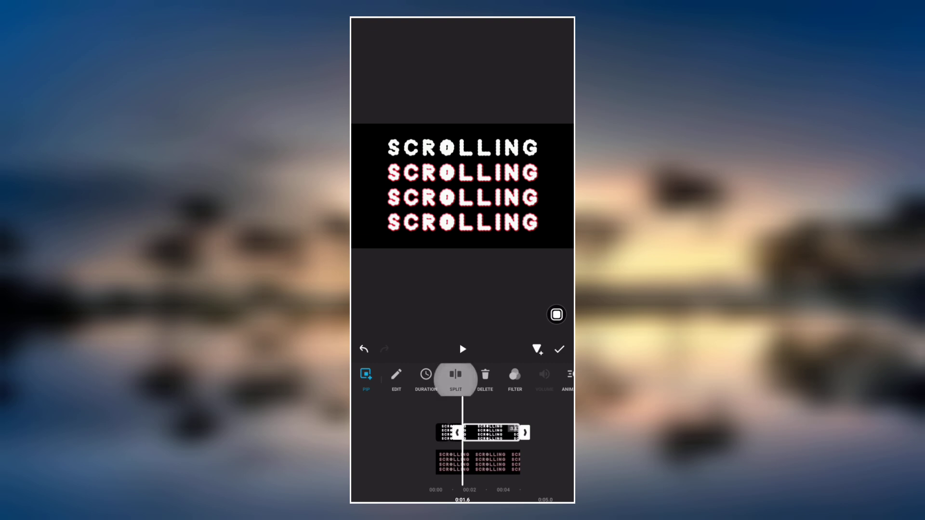
{"action": "left_click_drag", "start_coordinate": [492, 448], "coordinate": [475, 448]}
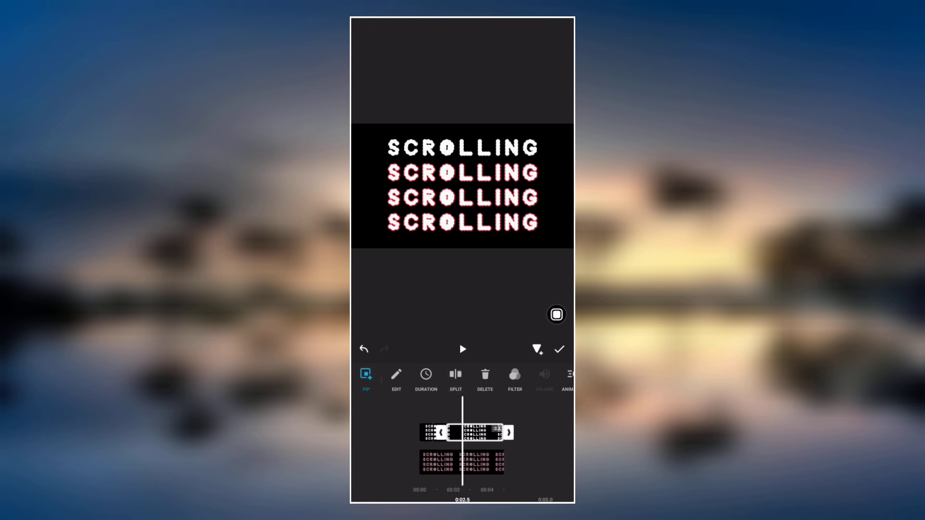
{"action": "left_click", "coordinate": [456, 377]}
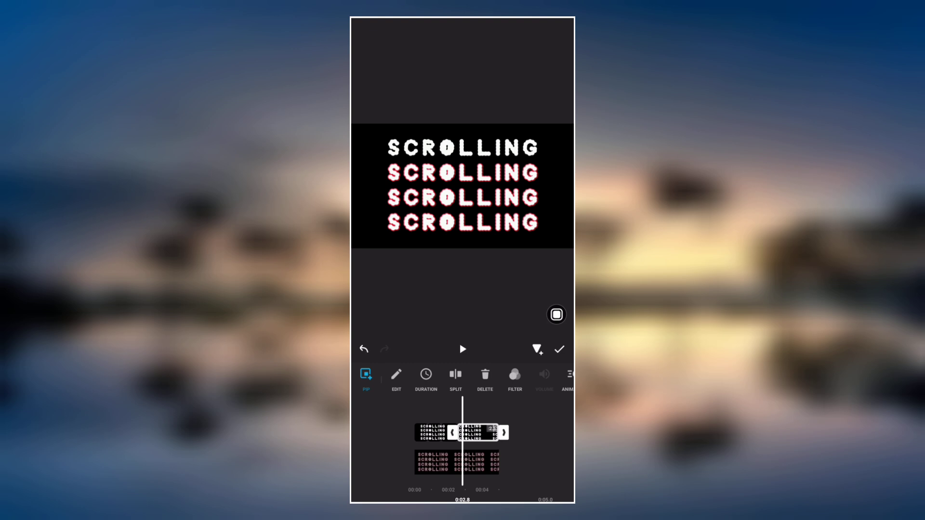
{"action": "mouse_move", "coordinate": [492, 448]}
{"action": "left_mouse_down"}
{"action": "mouse_move", "coordinate": [476, 448]}
{"action": "mouse_move", "coordinate": [538, 448]}
{"action": "mouse_move", "coordinate": [469, 433]}
{"action": "left_mouse_up"}
{"action": "left_click", "coordinate": [456, 378]}
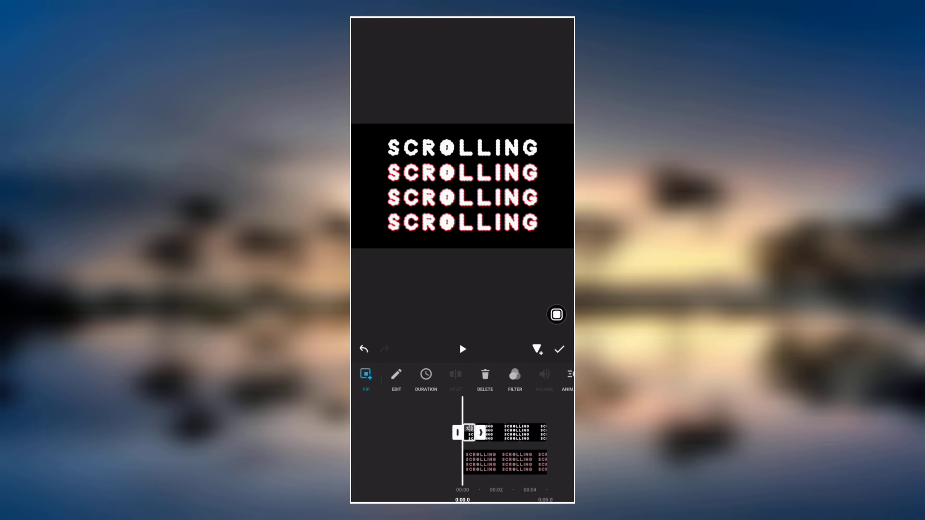
{"action": "left_click_drag", "start_coordinate": [535, 377], "coordinate": [390, 377]}
Step: Check the first overlay piece's mask and leave it on the top row
{"action": "left_click", "coordinate": [542, 378]}
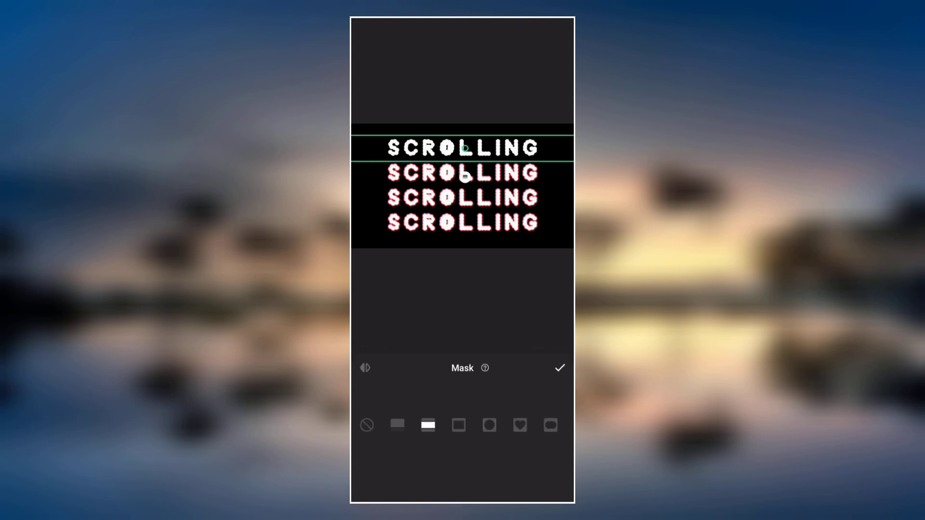
{"action": "left_click", "coordinate": [560, 367]}
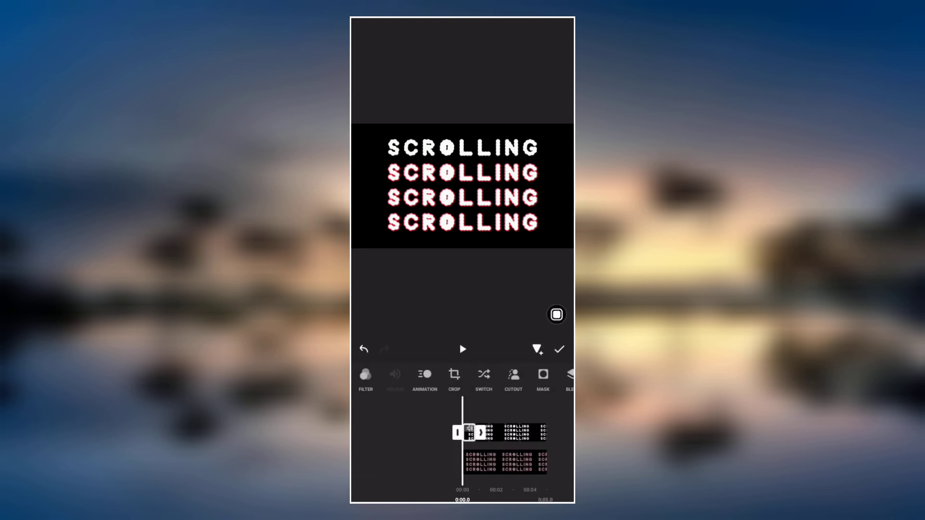
{"action": "left_click", "coordinate": [470, 433]}
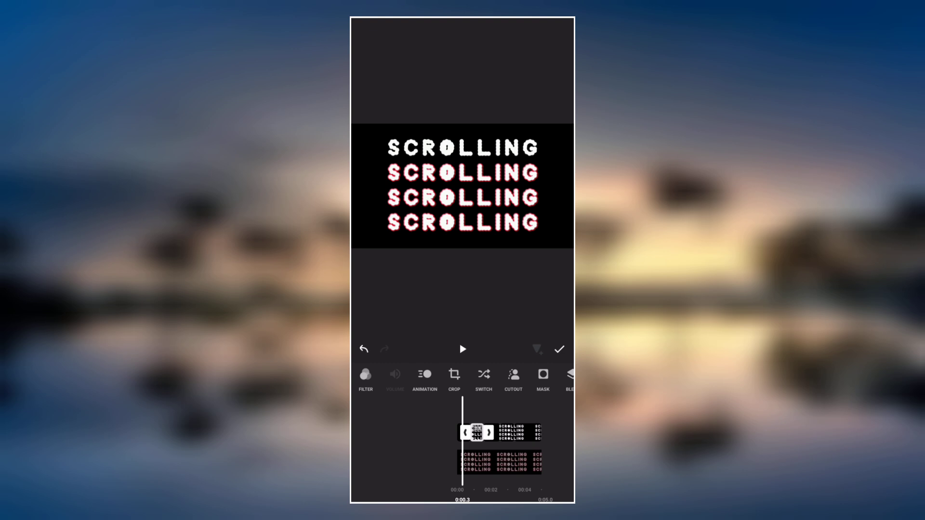
{"action": "left_click_drag", "start_coordinate": [507, 463], "coordinate": [489, 462]}
Step: Move the second piece's white band down to the second SCROLLING row and confirm
{"action": "left_click", "coordinate": [543, 375]}
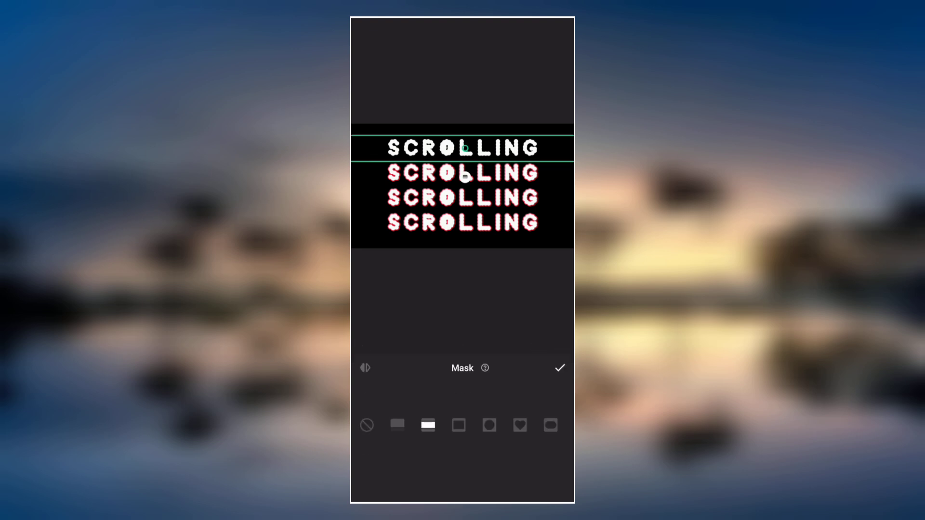
{"action": "left_click_drag", "start_coordinate": [467, 175], "coordinate": [467, 197]}
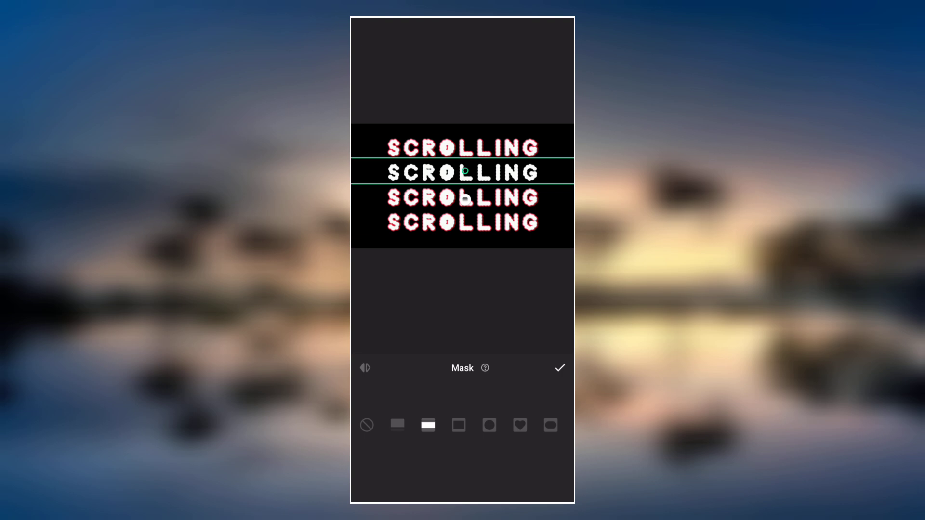
{"action": "left_click", "coordinate": [560, 368]}
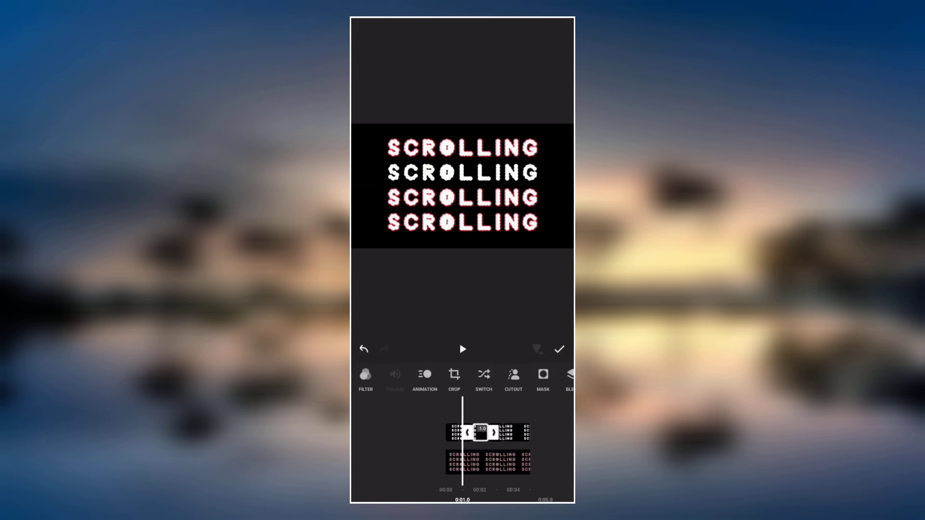
Step: Move the white band to the third row on piece three and the bottom row on piece four
{"action": "left_click", "coordinate": [543, 374]}
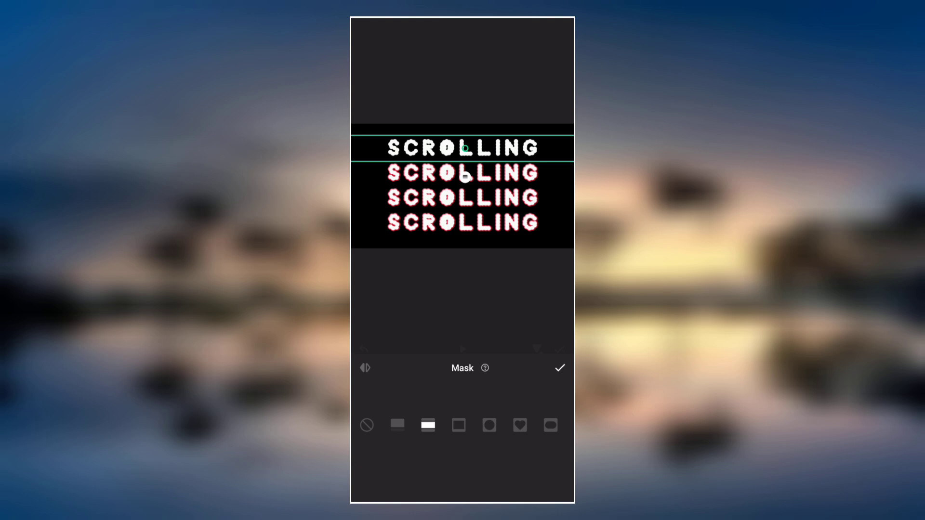
{"action": "left_click_drag", "start_coordinate": [466, 175], "coordinate": [460, 226]}
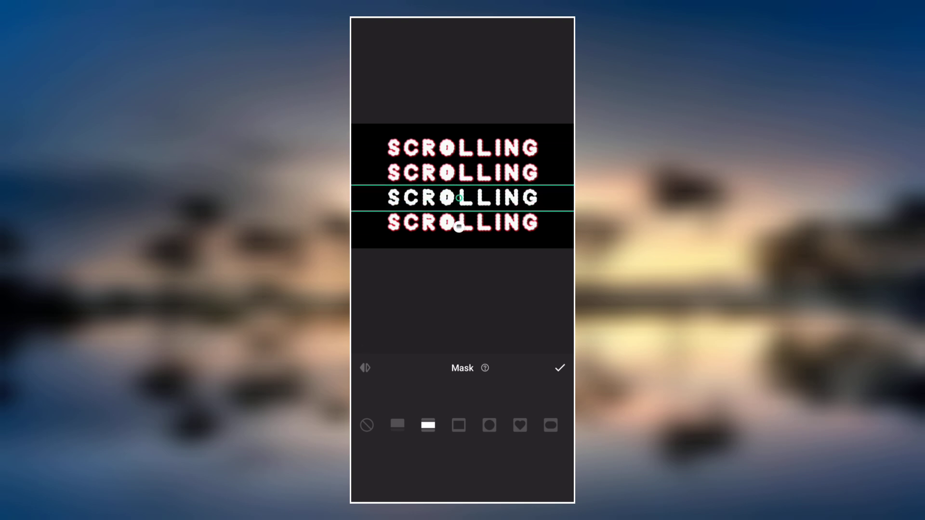
{"action": "left_click", "coordinate": [559, 368]}
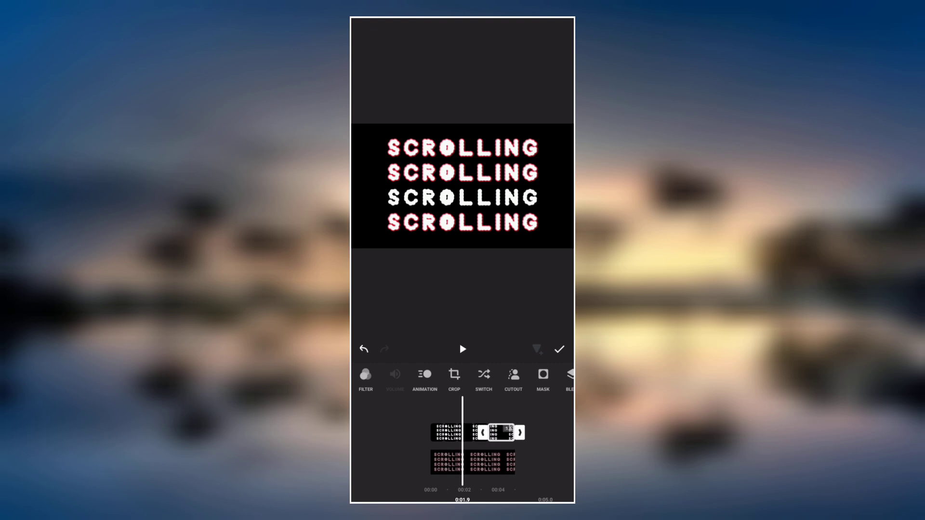
{"action": "left_click", "coordinate": [480, 432]}
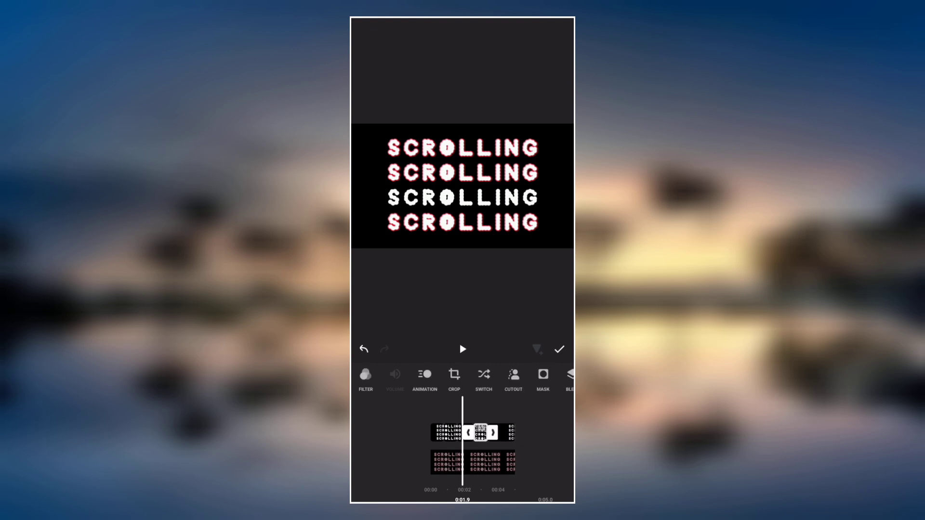
{"action": "left_click", "coordinate": [543, 374]}
{"action": "left_click_drag", "start_coordinate": [462, 149], "coordinate": [465, 223]}
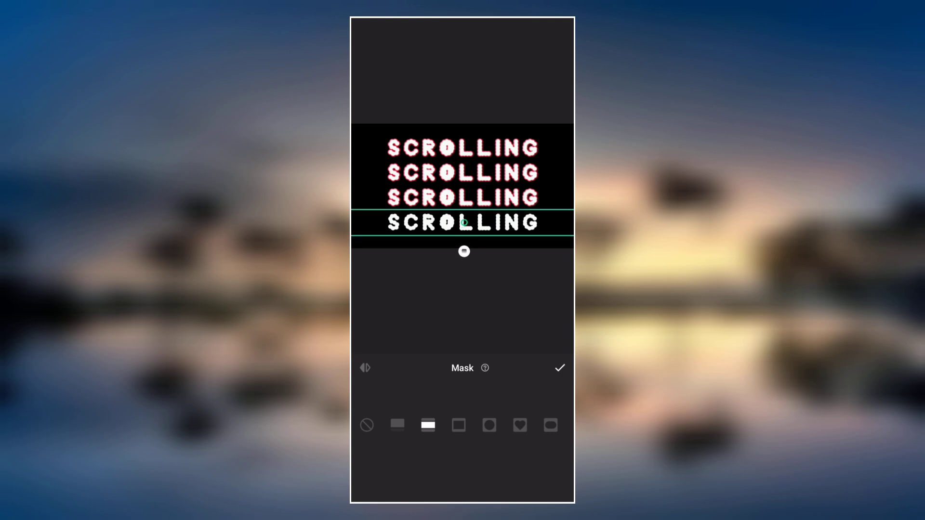
{"action": "left_click", "coordinate": [559, 368]}
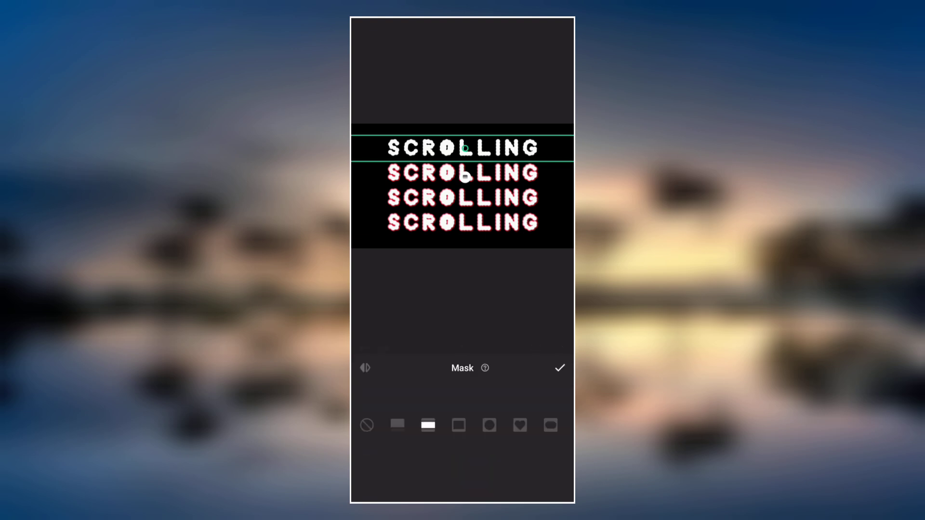
Step: Remove the mask from the final piece so all four rows show white
{"action": "left_click", "coordinate": [367, 425]}
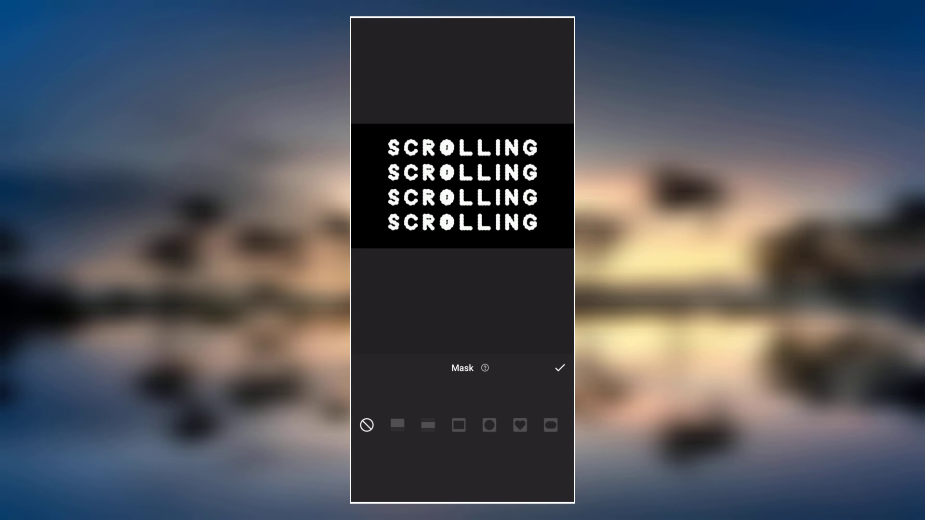
{"action": "left_click", "coordinate": [560, 367]}
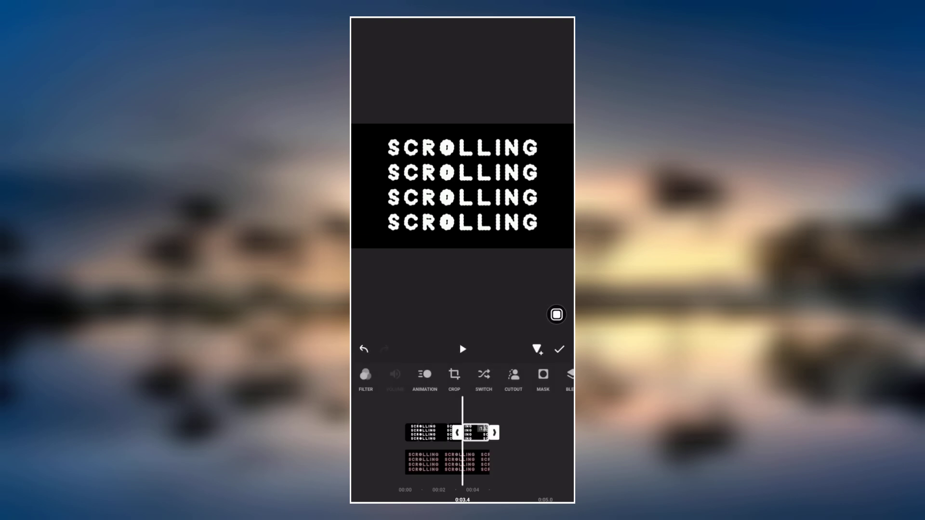
{"action": "left_click_drag", "start_coordinate": [433, 463], "coordinate": [492, 462]}
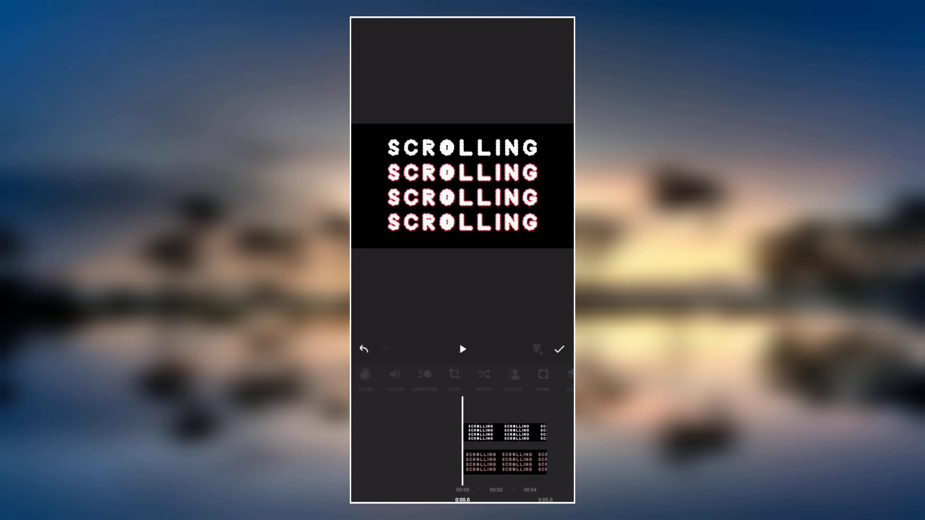
{"action": "left_click", "coordinate": [463, 349]}
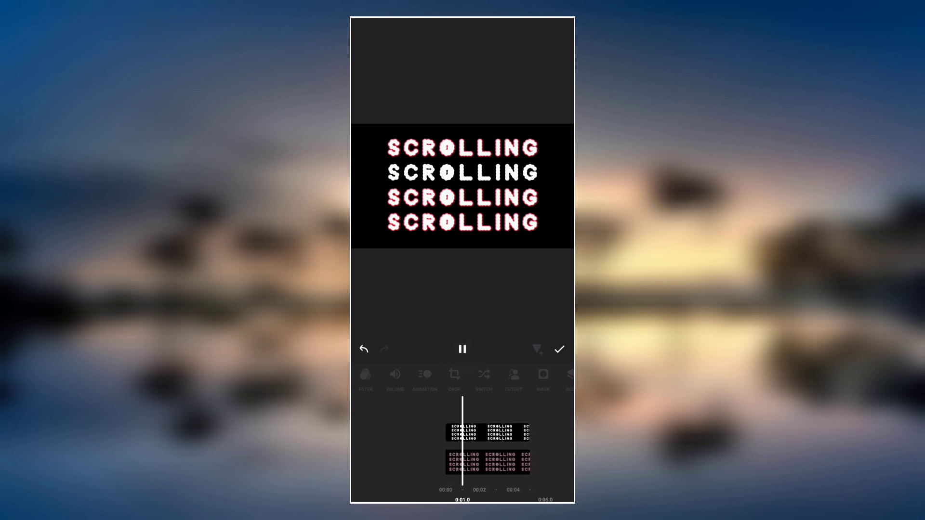